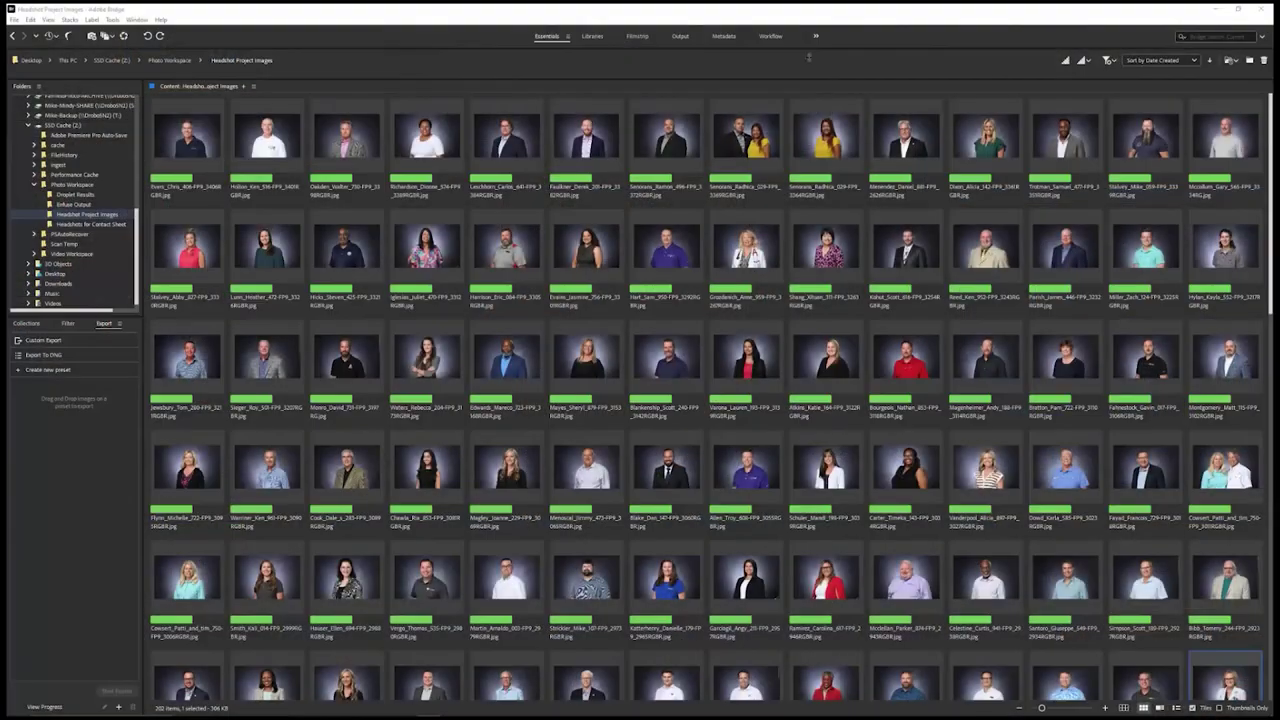
- Move the selected headshots into the Headshots for Contact Sheet folder and open it
key(Home)
key(ctrl+a)
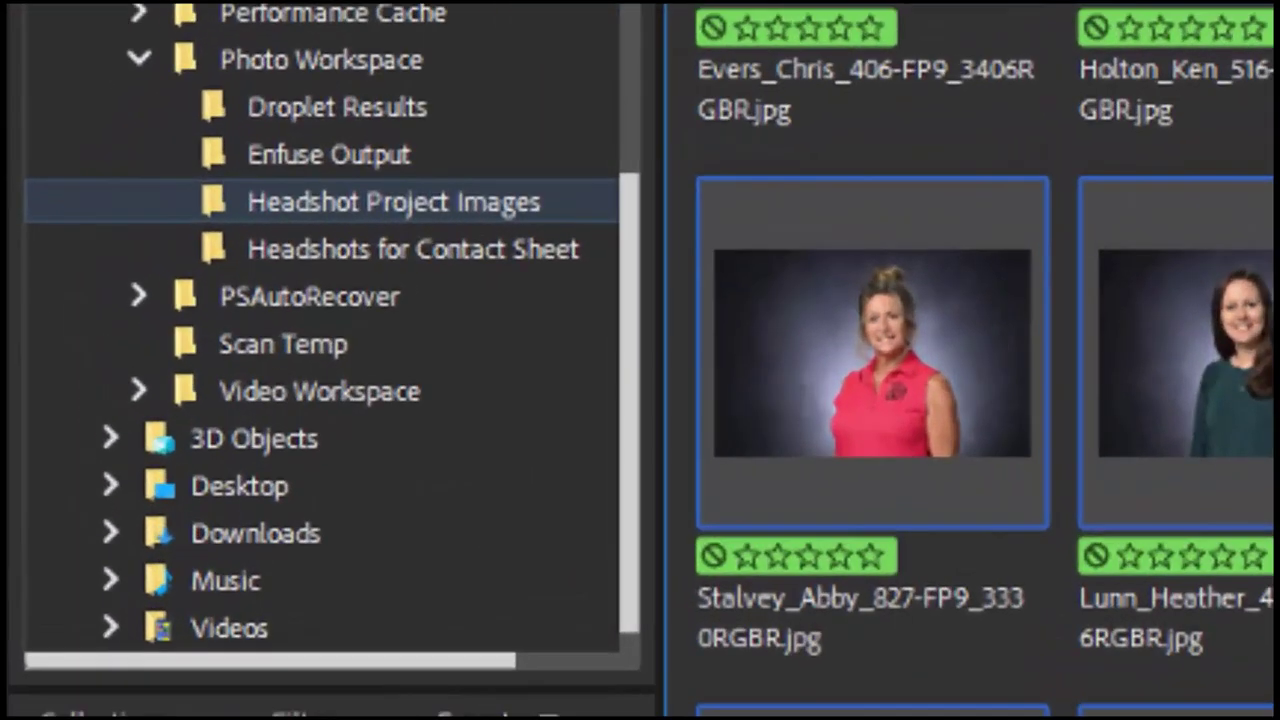
drag(346, 135, 131, 218)
drag(606, 224, 510, 265)
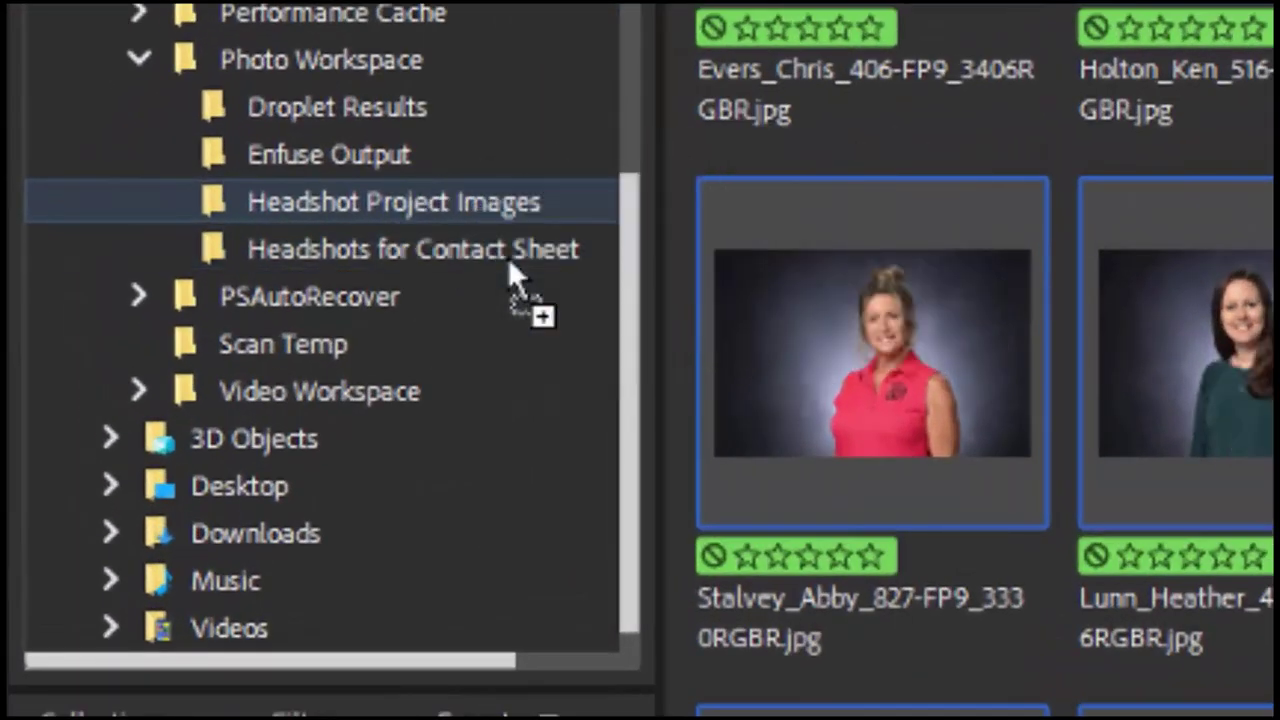
click(508, 262)
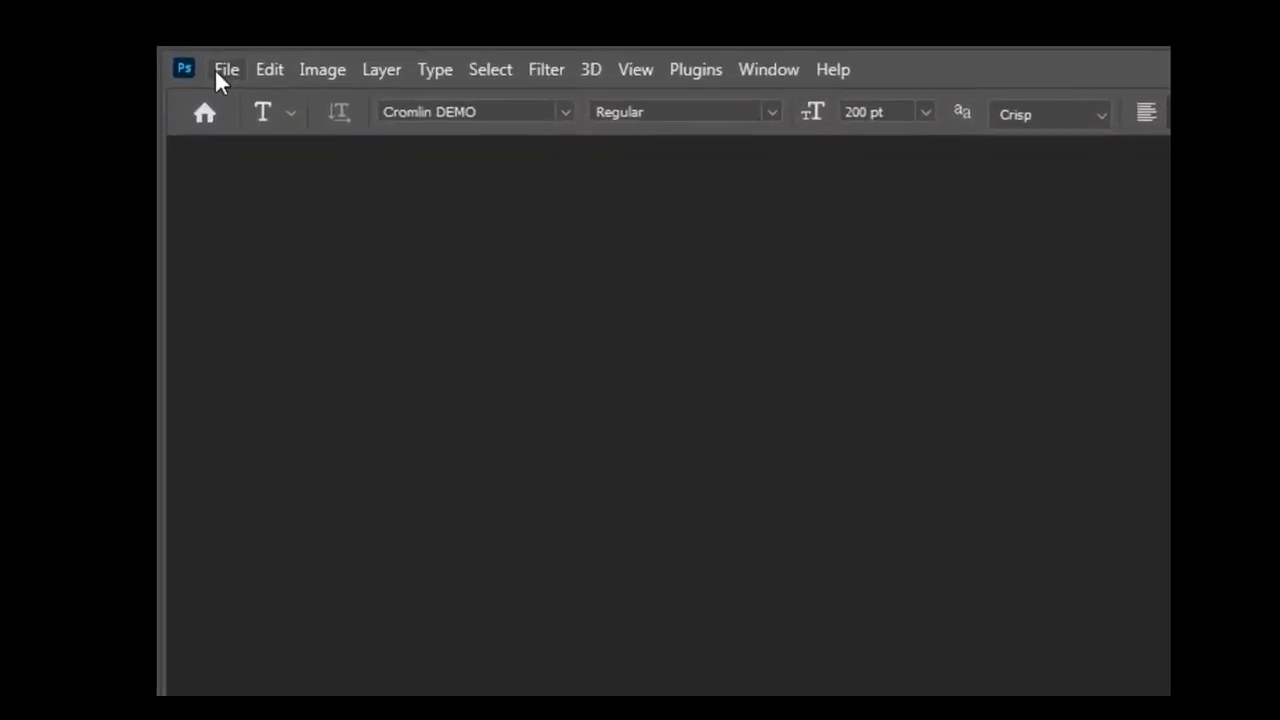
- Launch Contact Sheet II from the File > Automate menu in Photoshop
click(140, 34)
mouse_move(283, 527)
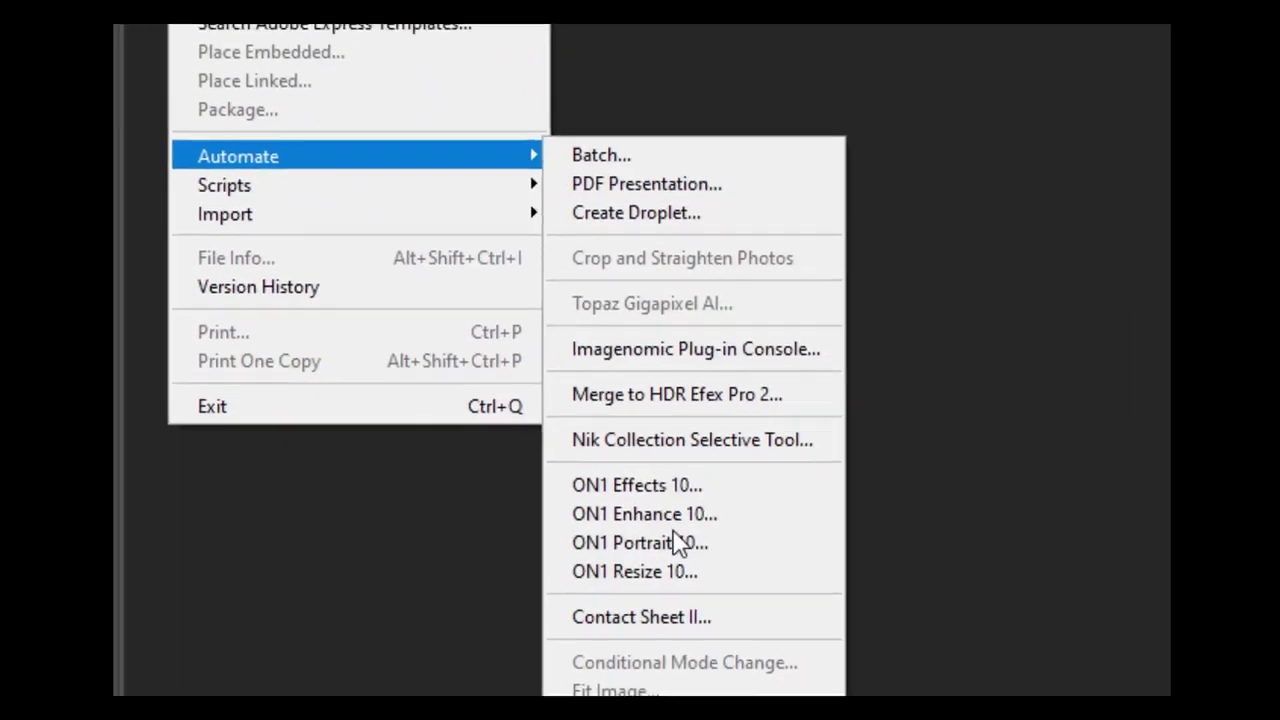
click(490, 590)
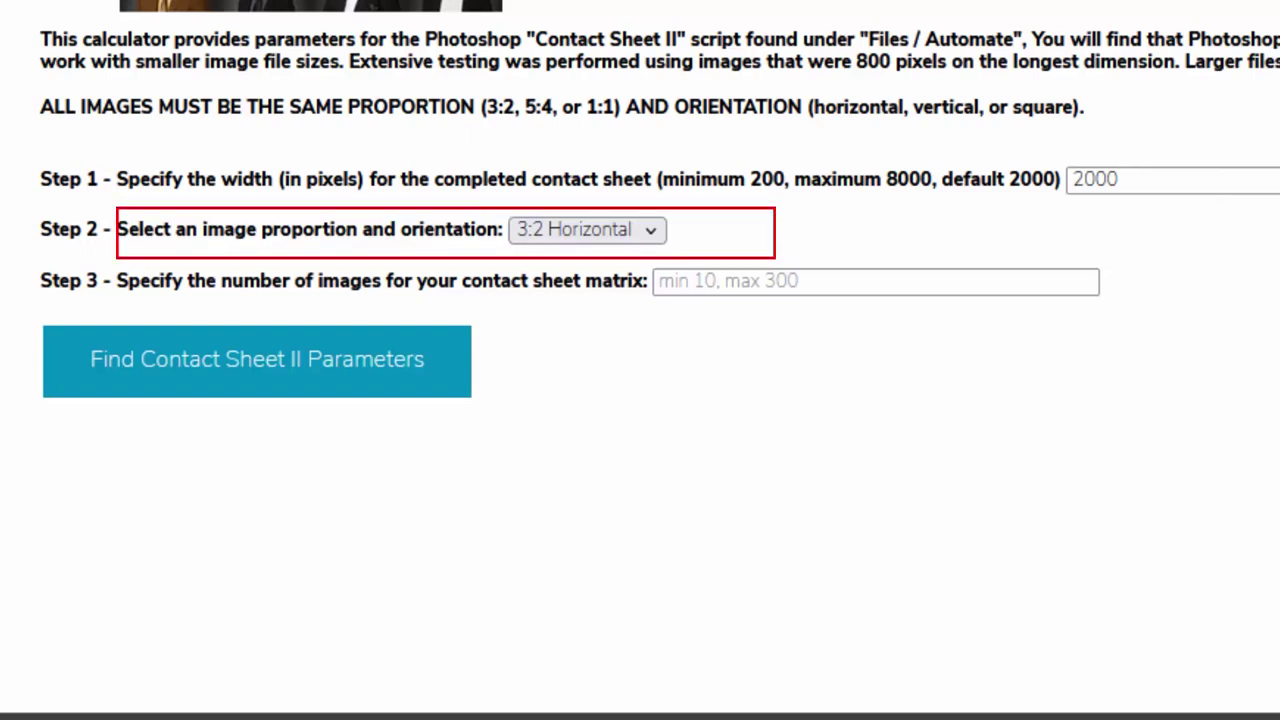
click(651, 229)
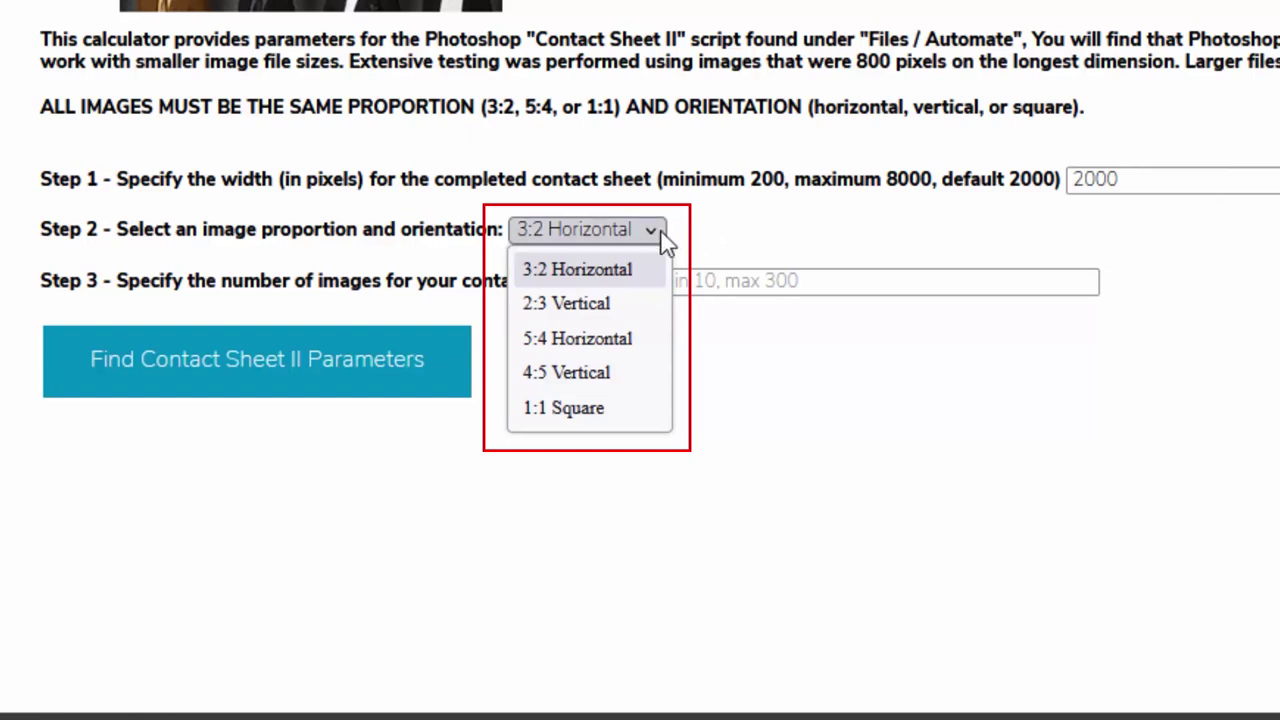
click(665, 238)
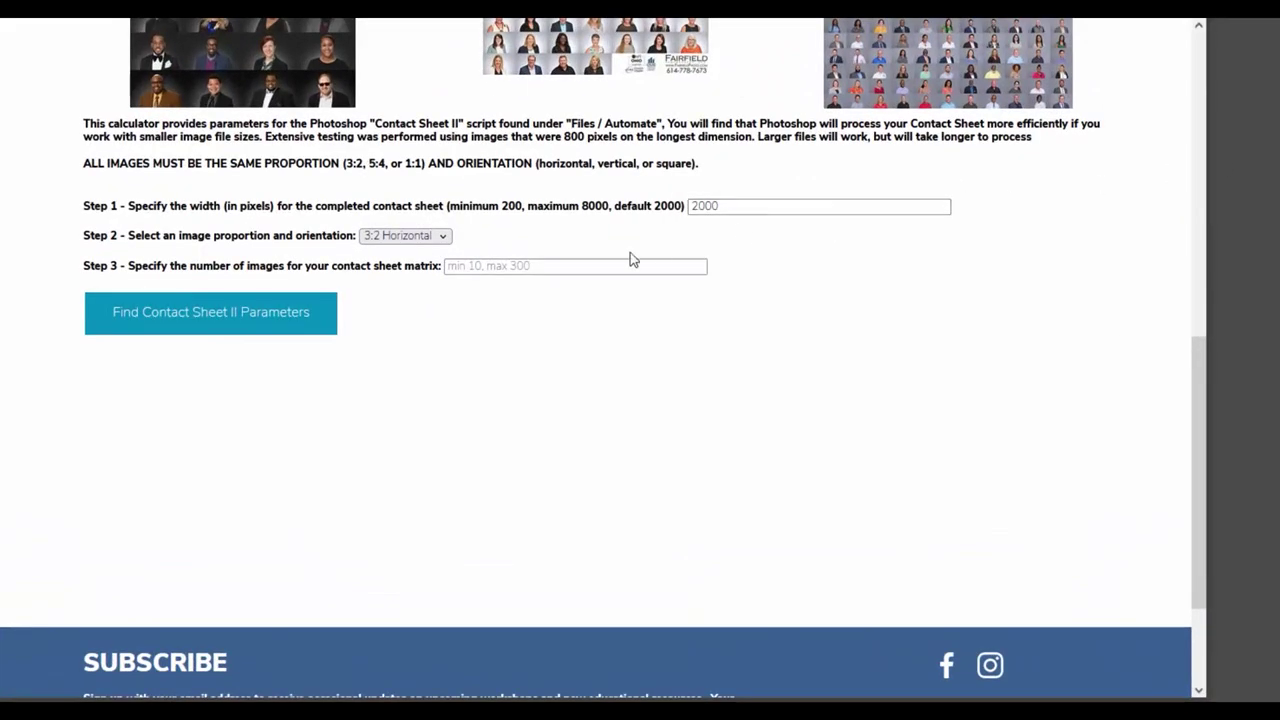
- Calculate Contact Sheet II parameters for 41 images in the Fairfield Photography calculator
click(471, 266)
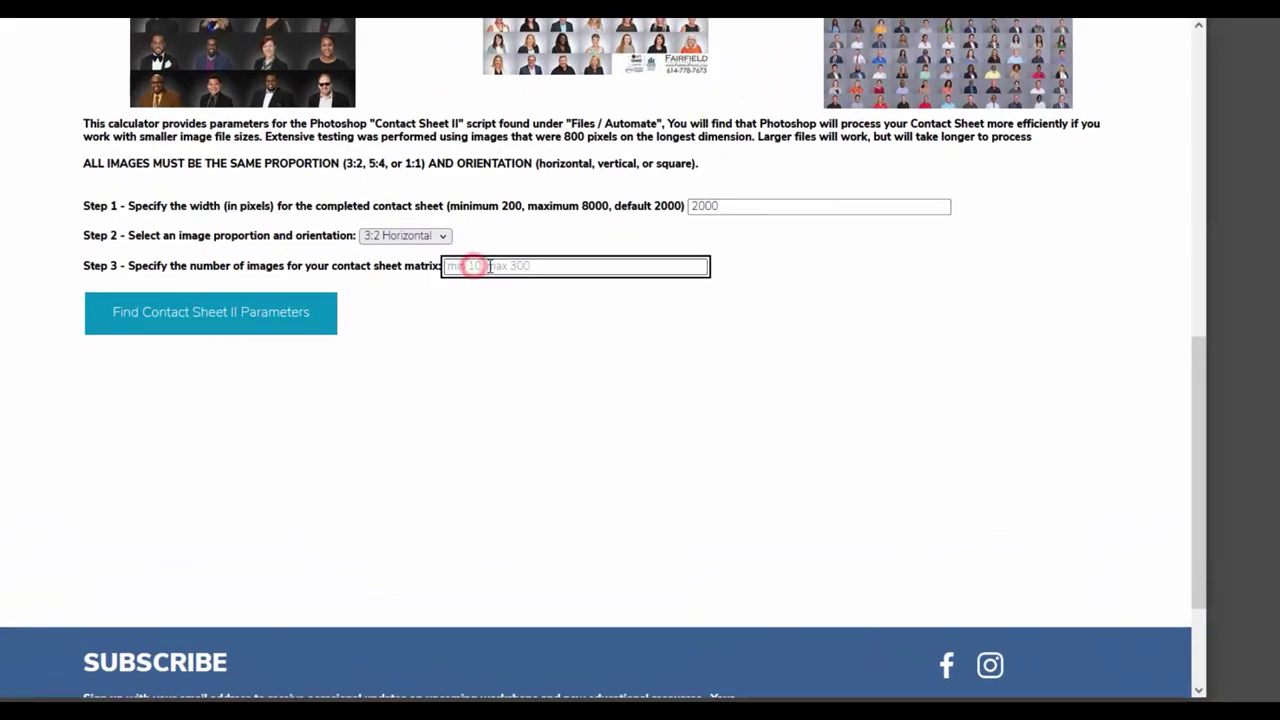
text(41)
click(243, 316)
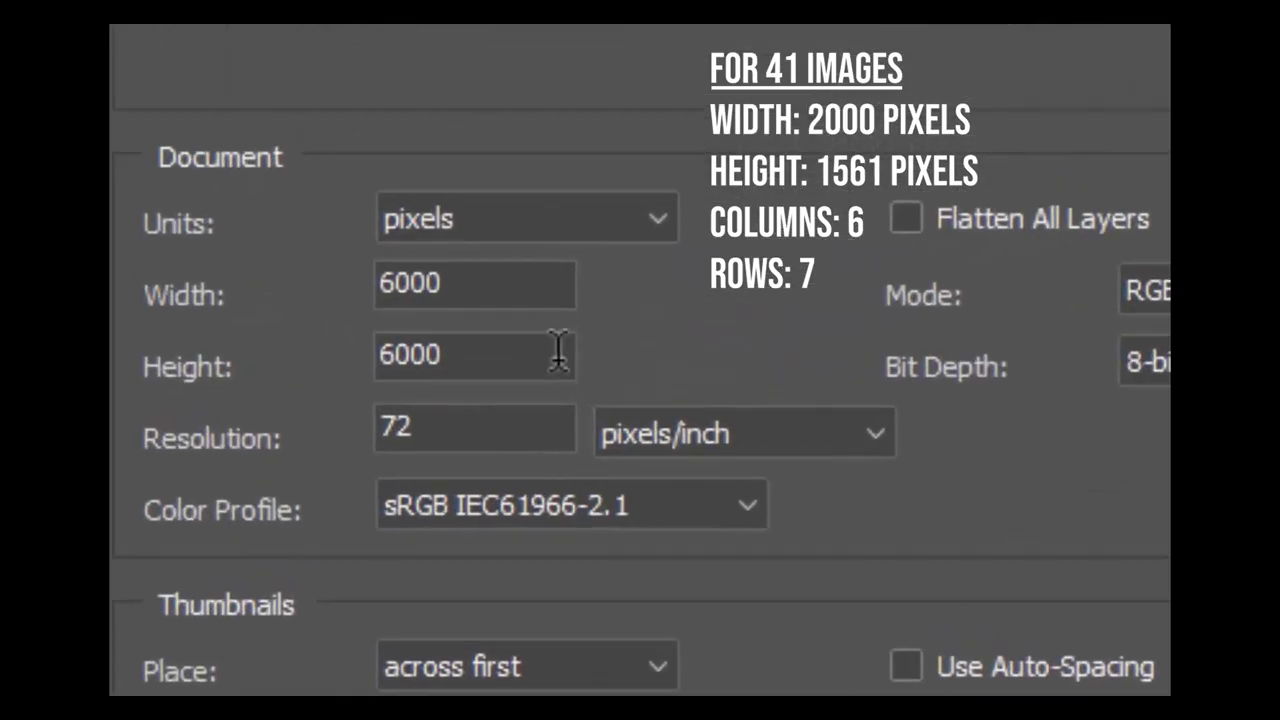
- Enter width 2000, height 1561, 6 columns and 7 rows in Contact Sheet II
double_click(470, 285)
text(2000)
key(Tab)
text(1561)
key(Tab)
key(Tab)
key(Tab)
key(Tab)
text(6)
key(Tab)
text(7)
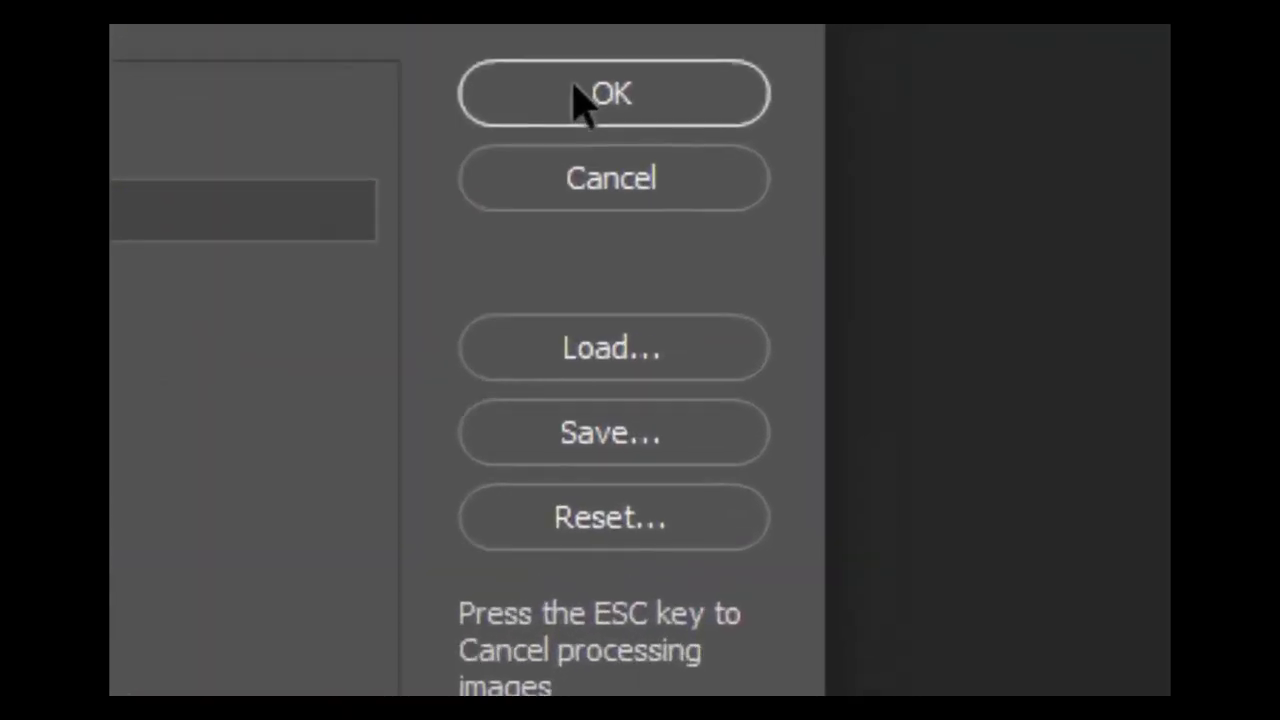
- Confirm Contact Sheet II to build the 6-by-7 headshot sheet
click(835, 92)
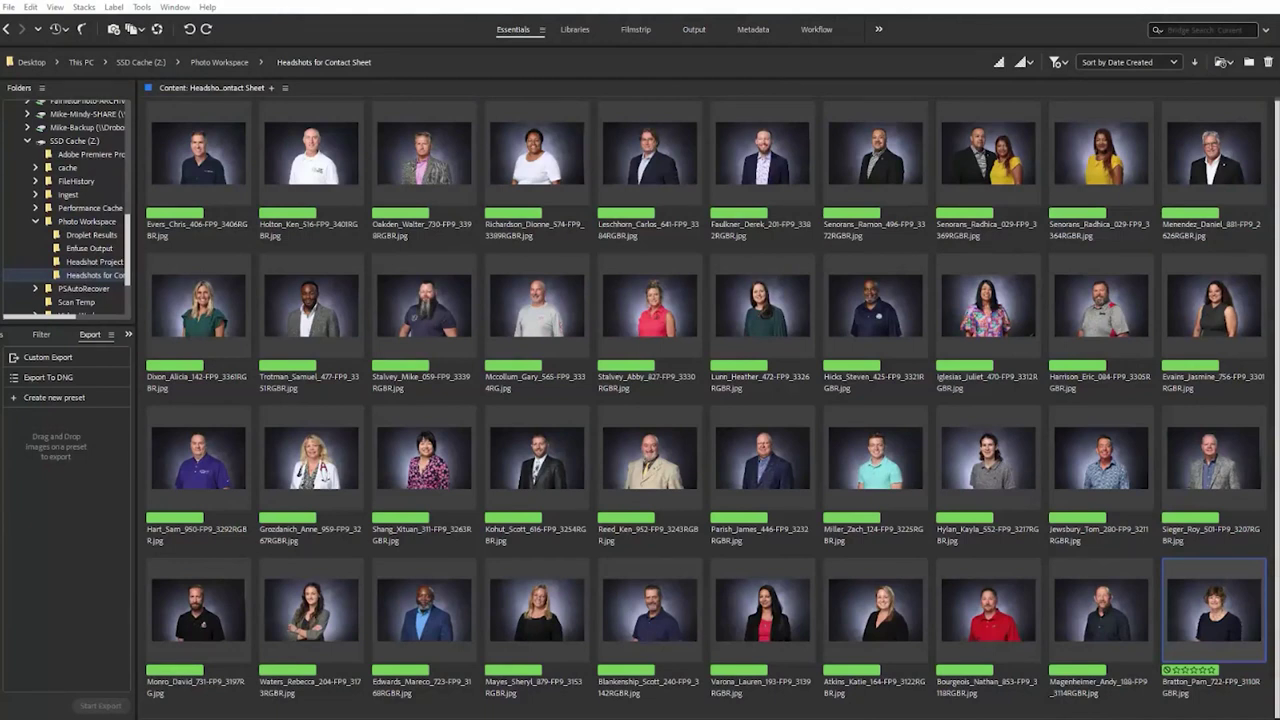
- Select all 40 headshots in Bridge and start Tools > Photoshop > Contact Sheet II
key(ctrl+a)
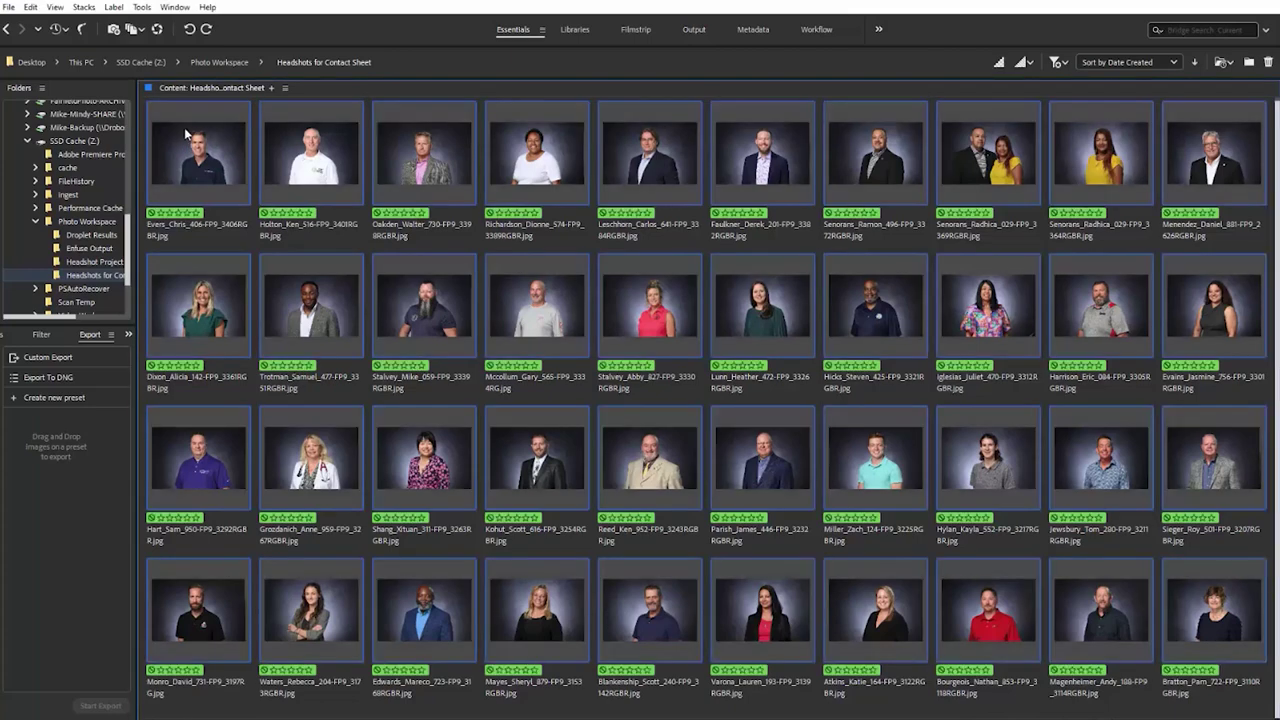
click(142, 8)
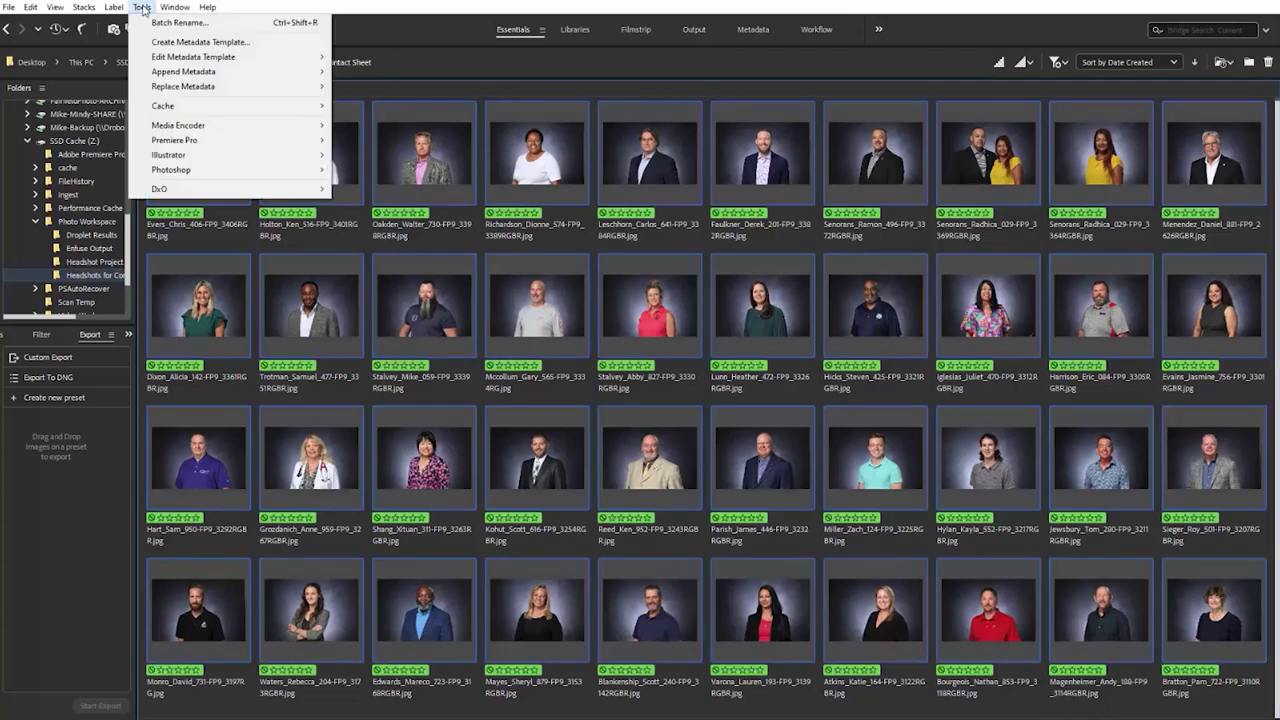
mouse_move(222, 172)
click(365, 184)
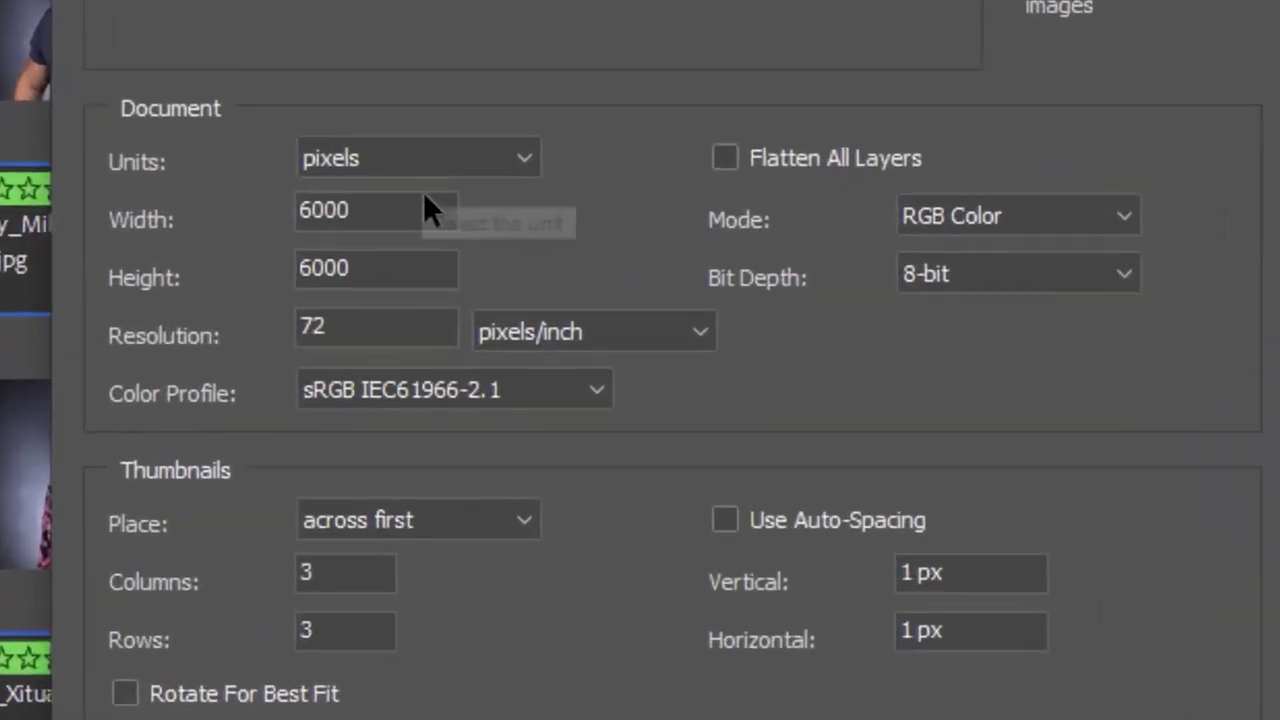
- Size the contact sheet to 2000×1561 pixels with 6 columns and build it
drag(537, 372, 469, 378)
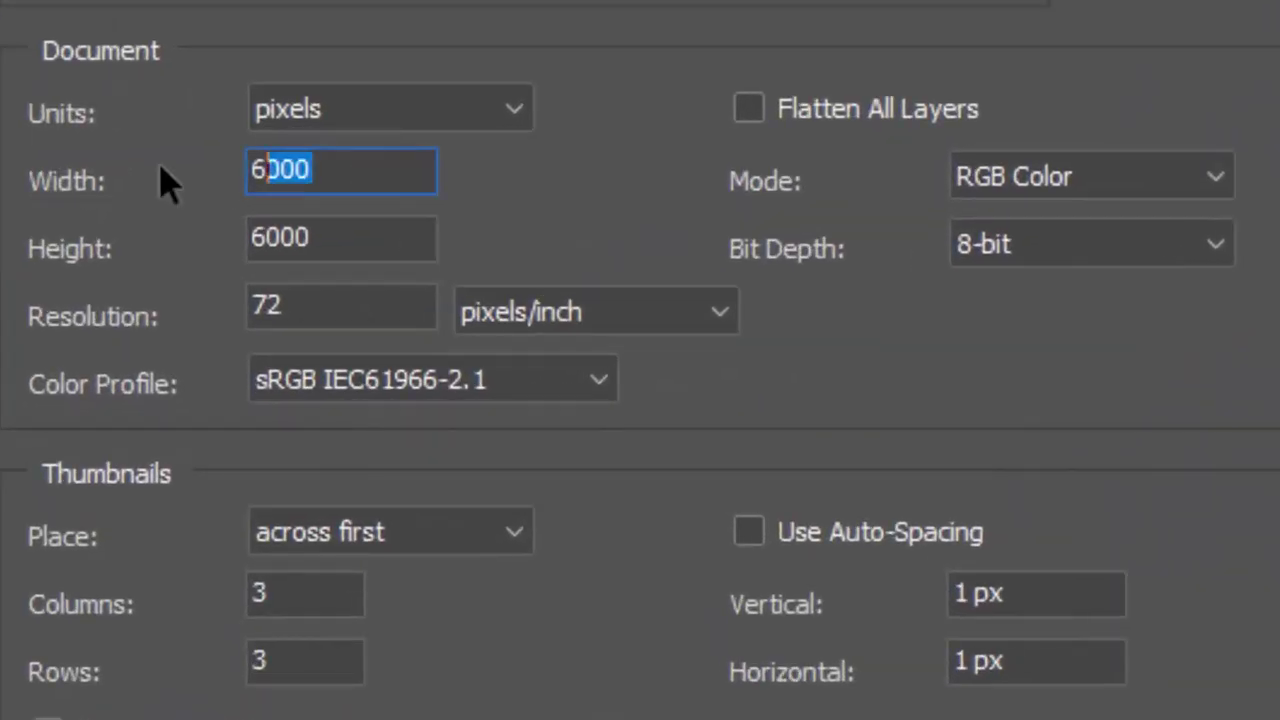
text(2000)
key(Tab)
text(1561)
key(Tab)
text(6)
key(Tab)
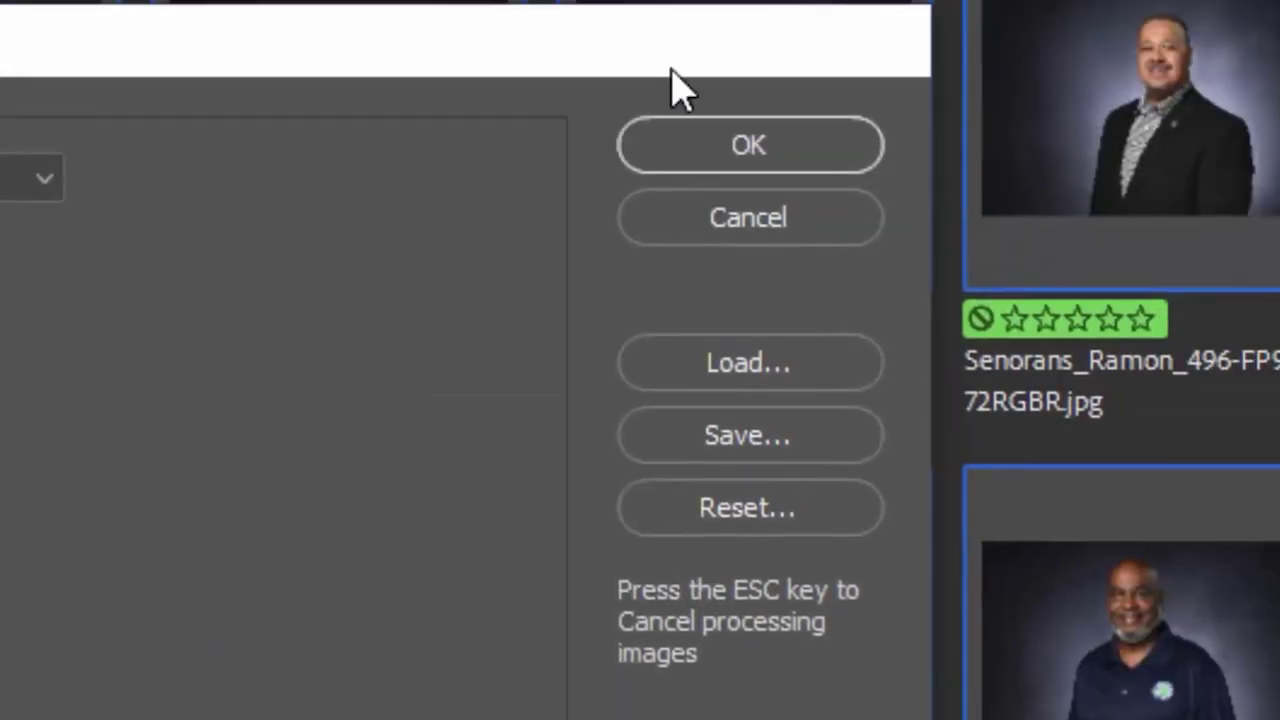
click(809, 137)
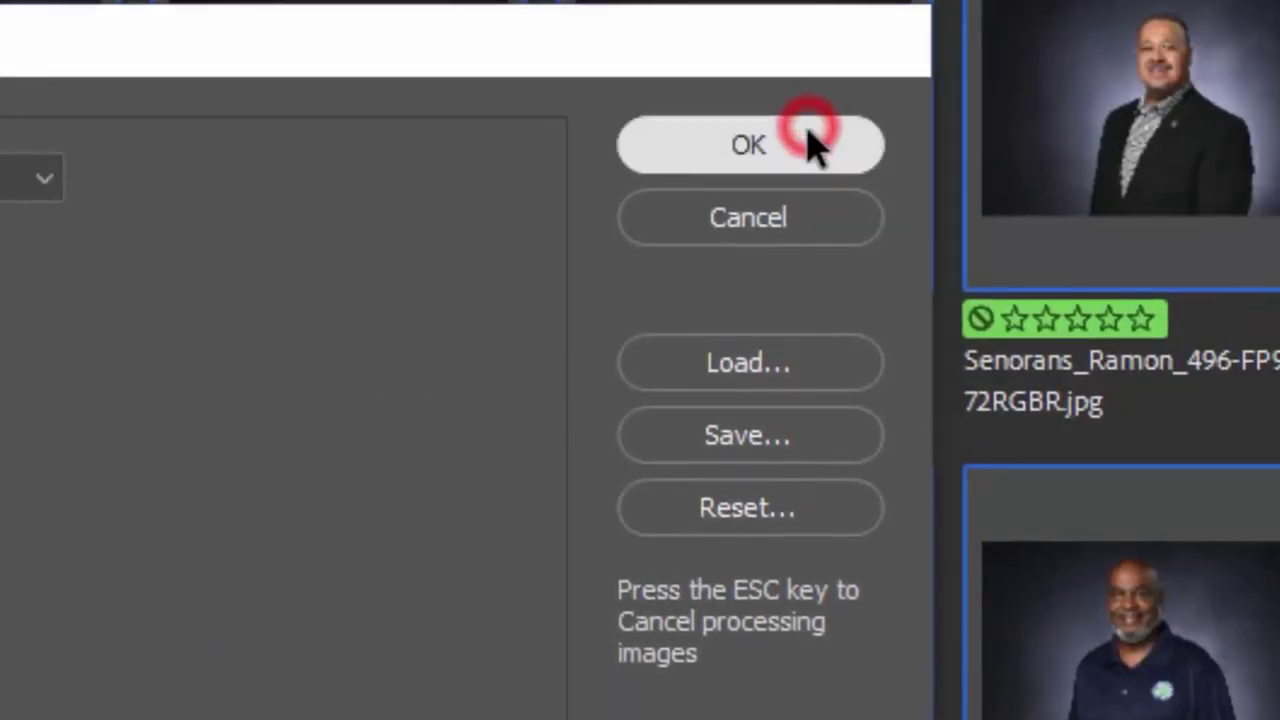